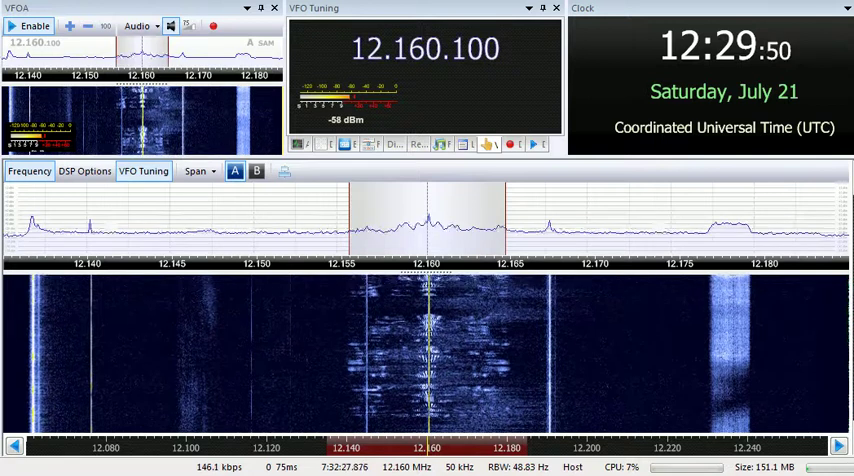
pyautogui.scroll(1, 464, 30)
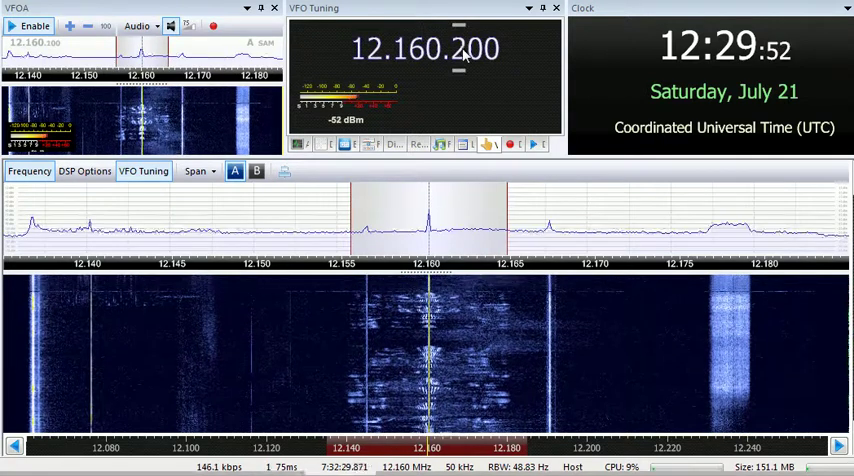